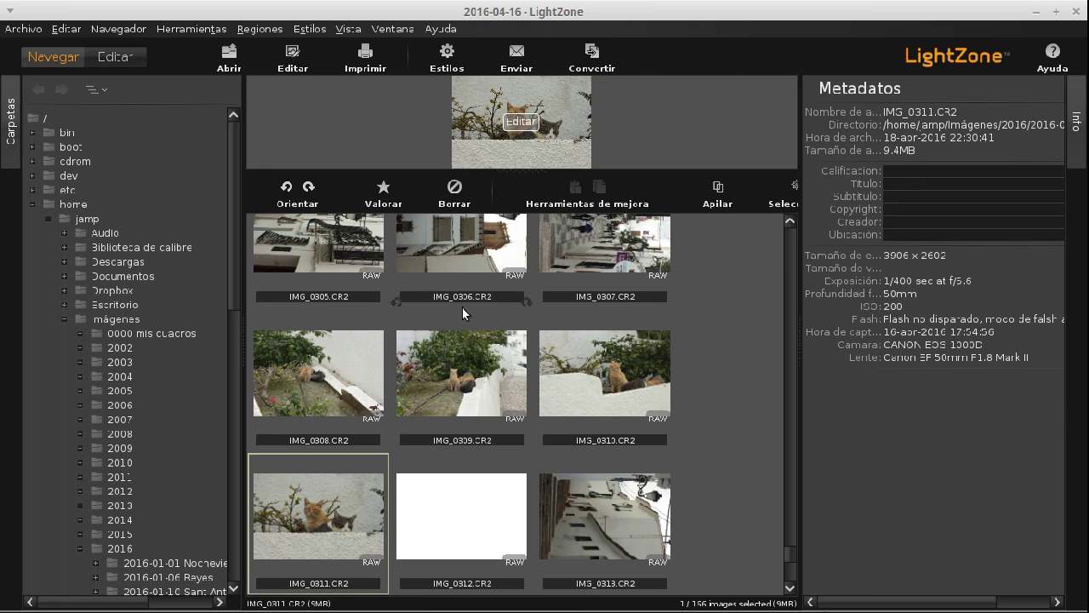
# - Open IMG_0311.CR2 for editing and set its RAW exposure to 0,08 and temperature to 7891
pyautogui.click(279, 510)
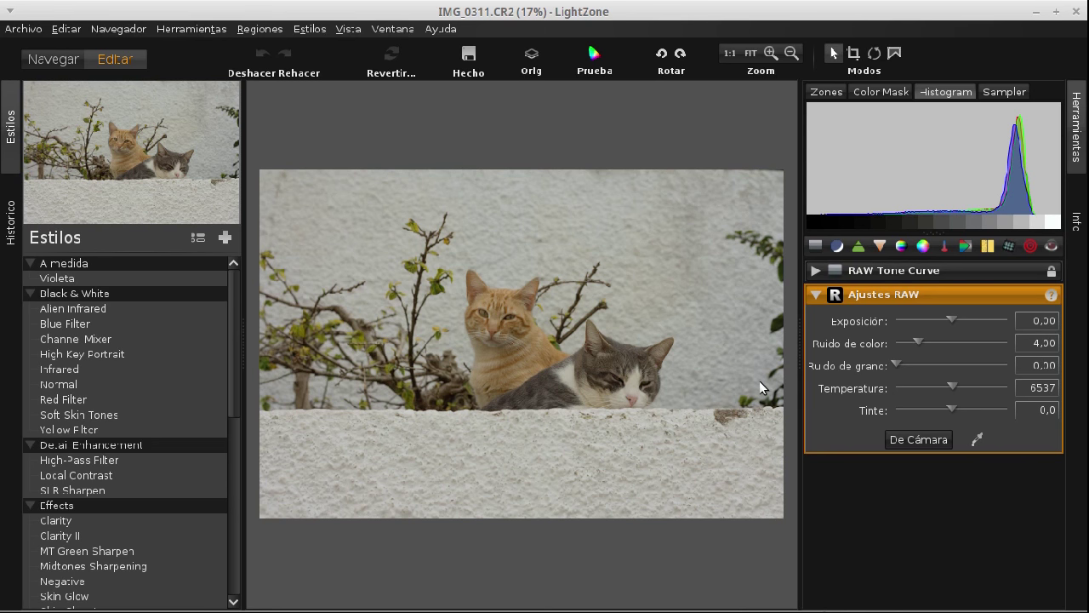
pyautogui.click(934, 291)
pyautogui.moveTo(946, 317); pyautogui.dragTo(941, 315)
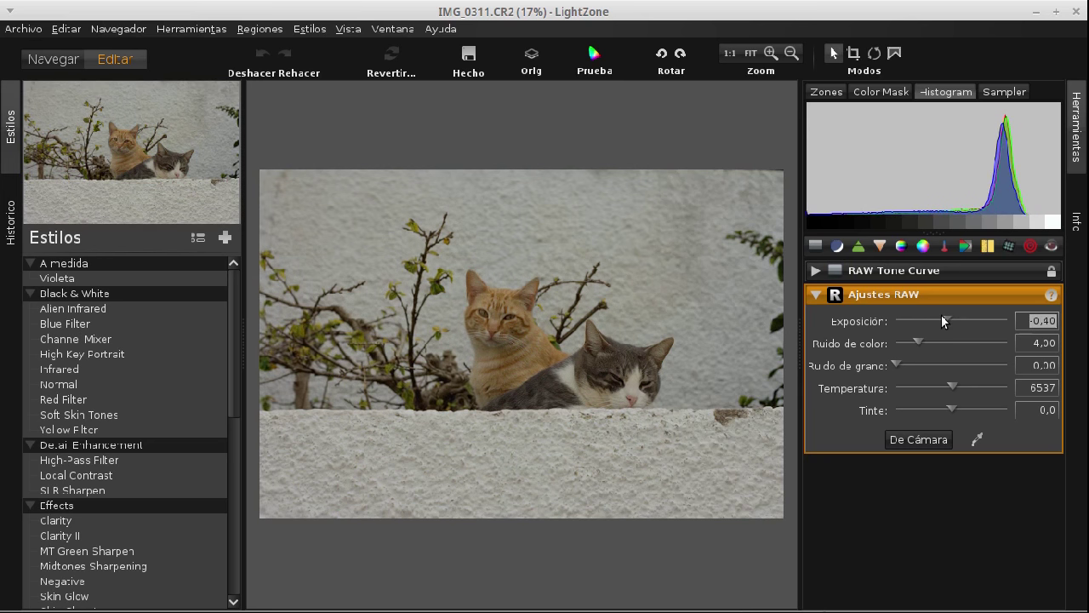
pyautogui.moveTo(941, 315); pyautogui.dragTo(943, 319)
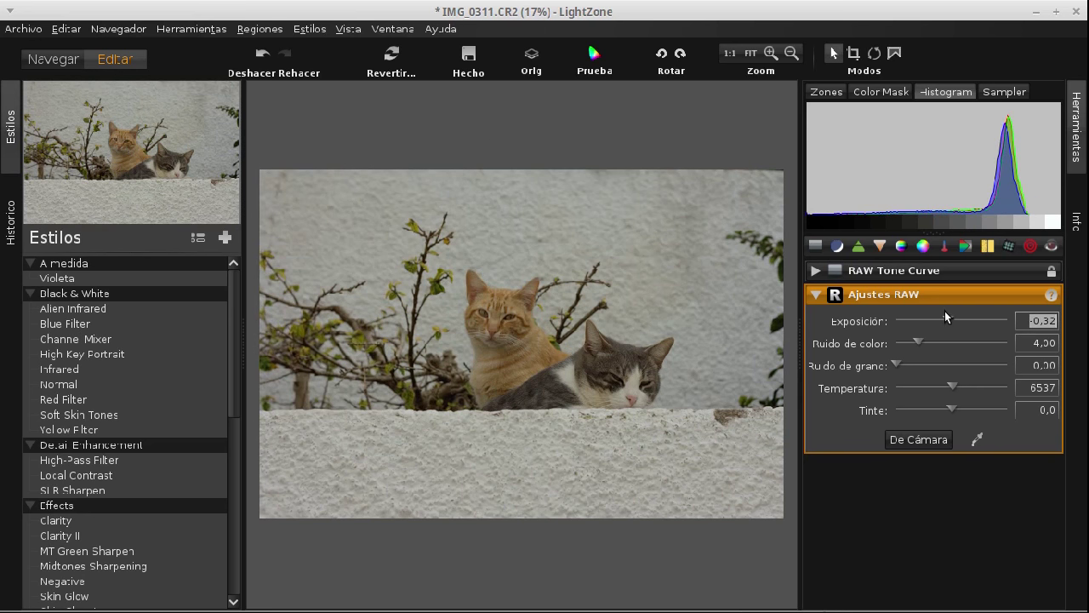
pyautogui.moveTo(943, 317); pyautogui.dragTo(947, 316)
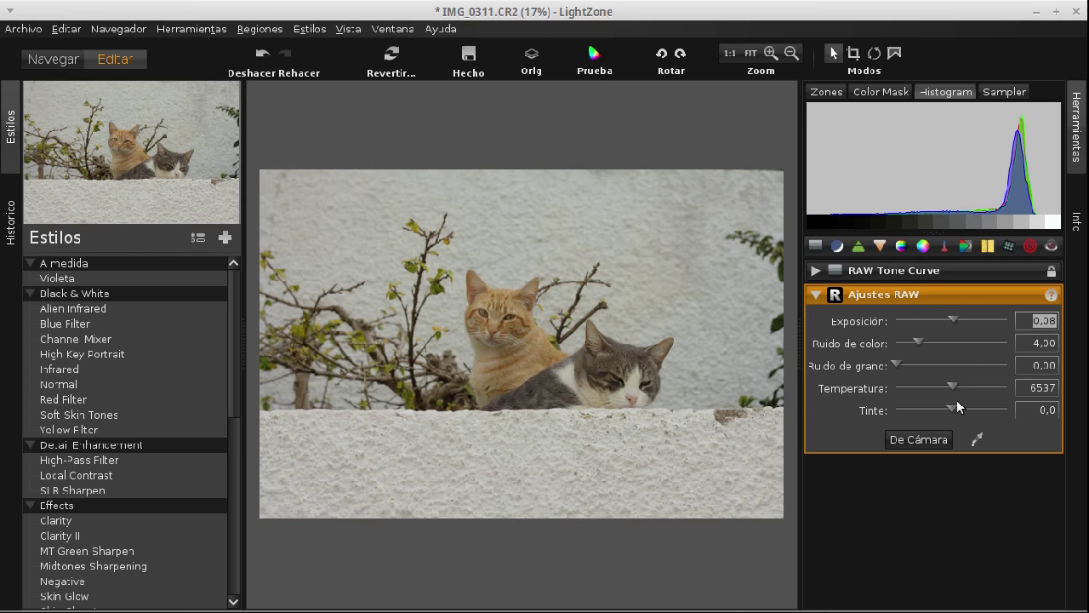
pyautogui.click(951, 384)
pyautogui.moveTo(954, 383); pyautogui.dragTo(958, 385)
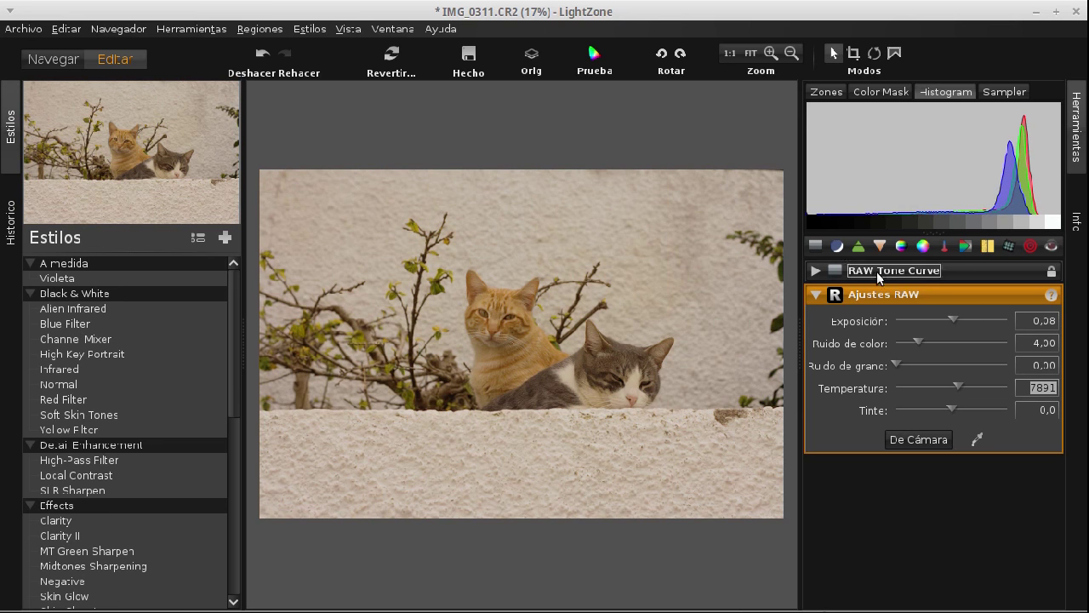
# - Expand the RAW Tone Curve tool and unlock it for editing
pyautogui.click(815, 270)
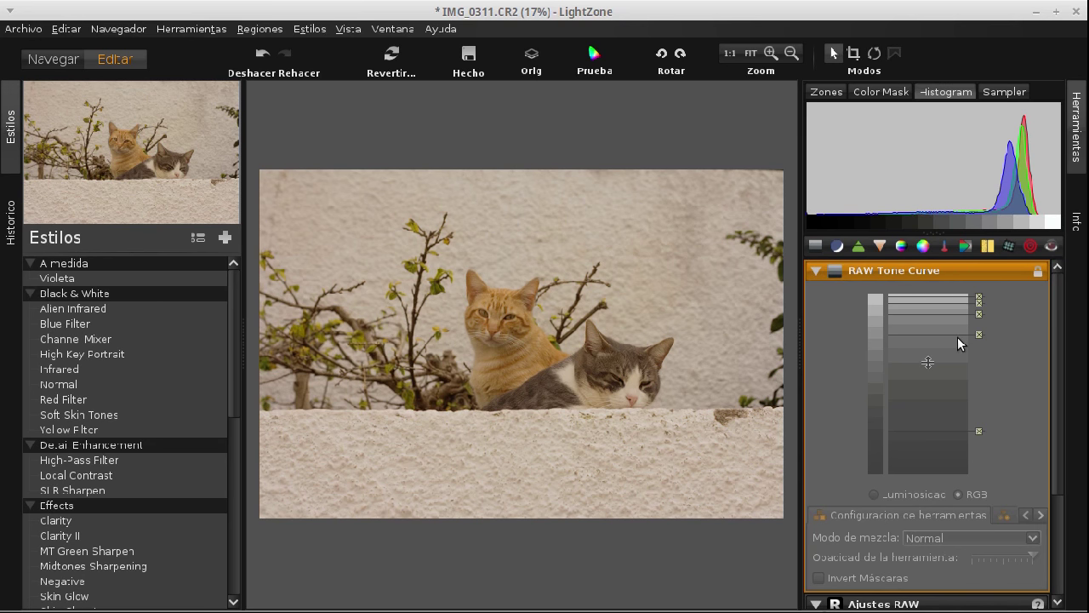
pyautogui.rightClick(1037, 273)
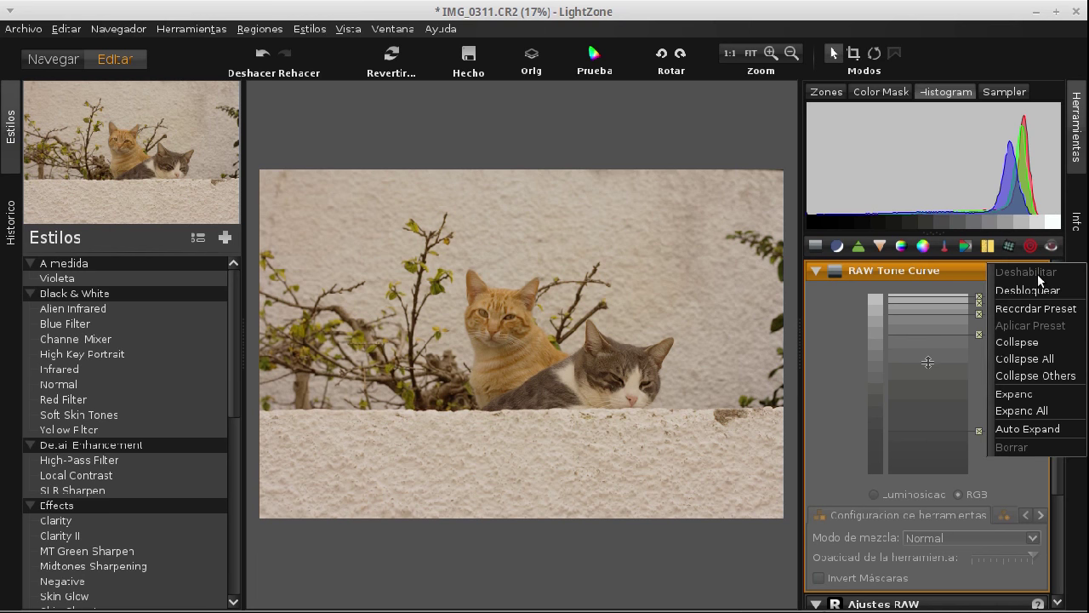
pyautogui.click(963, 271)
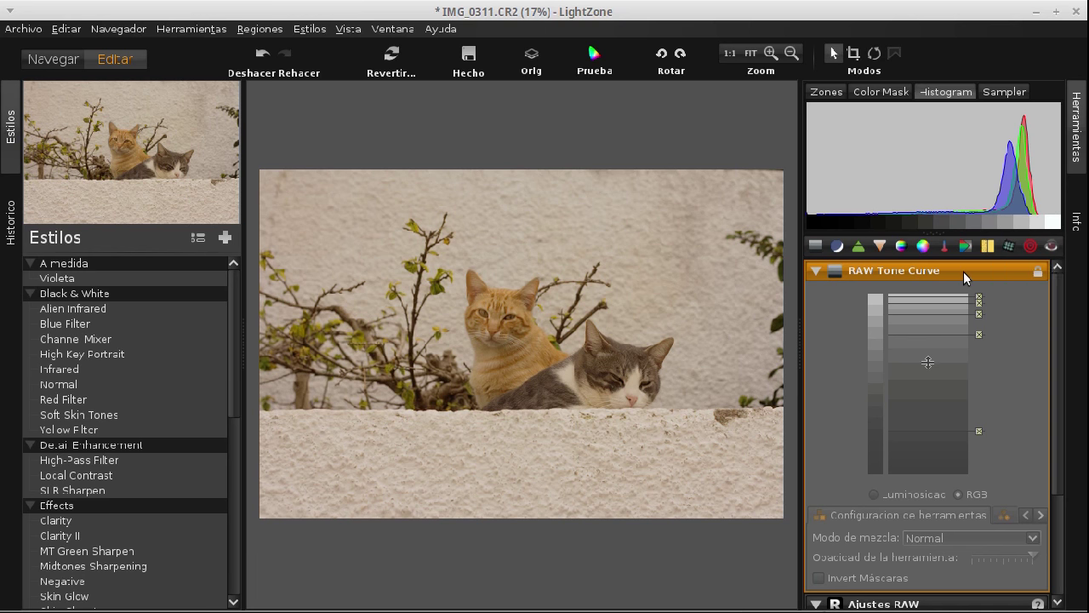
pyautogui.rightClick(1037, 270)
pyautogui.click(1024, 290)
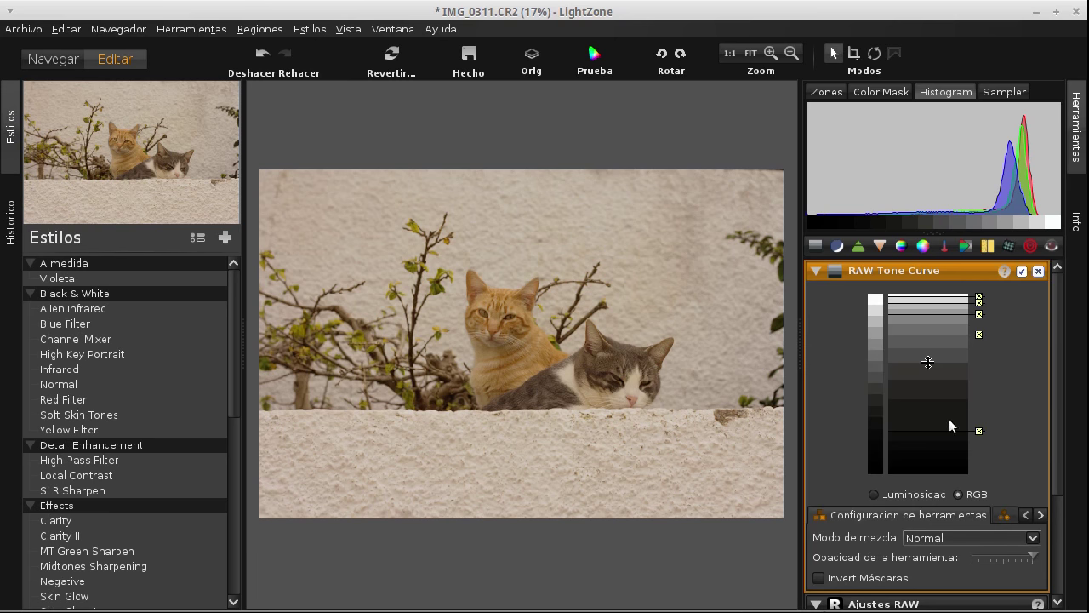
# - Adjust the RAW Tone Curve by anchoring the midtones, brightening the highlights and darkening the shadows
pyautogui.click(927, 364)
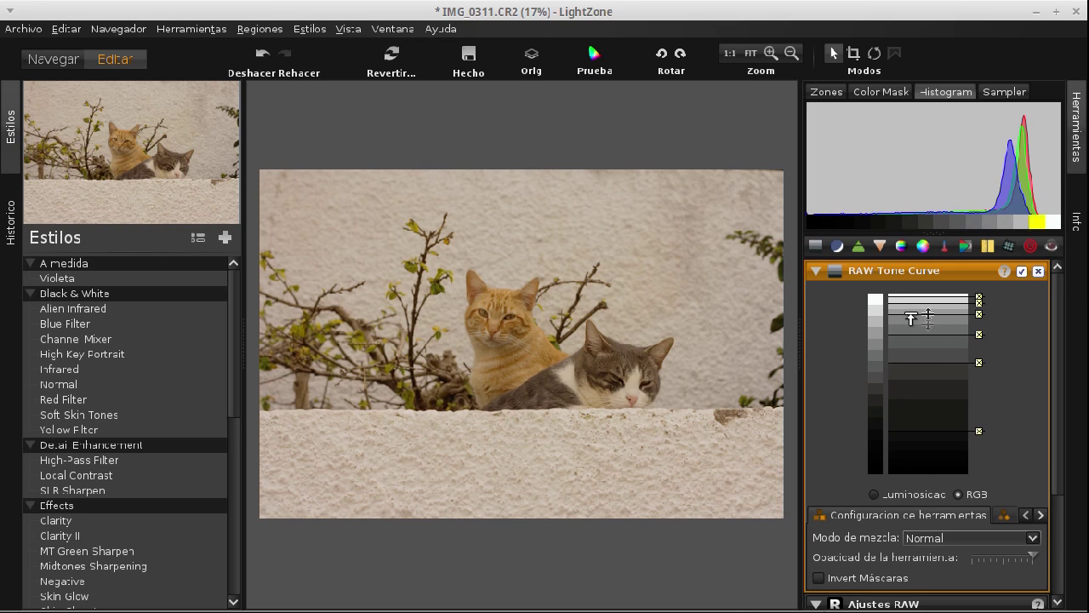
pyautogui.moveTo(927, 314)
pyautogui.mouseDown()
pyautogui.moveTo(927, 299)
pyautogui.moveTo(932, 313)
pyautogui.mouseUp()
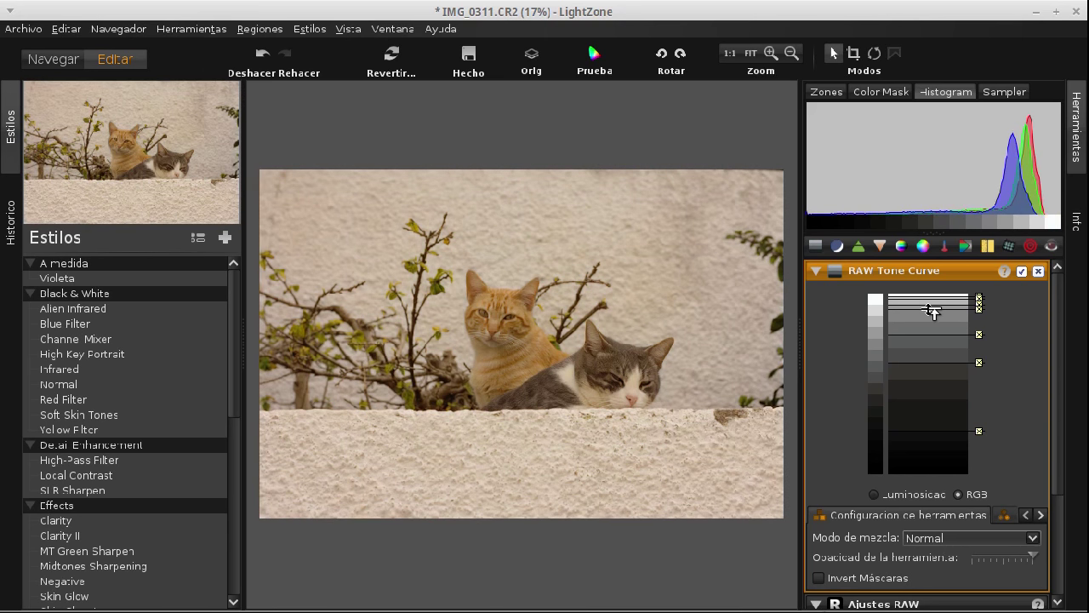
pyautogui.click(929, 462)
pyautogui.moveTo(932, 432); pyautogui.dragTo(928, 457)
pyautogui.moveTo(931, 407)
pyautogui.mouseDown()
pyautogui.moveTo(931, 422)
pyautogui.moveTo(931, 384)
pyautogui.moveTo(926, 413)
pyautogui.moveTo(928, 399)
pyautogui.mouseUp()
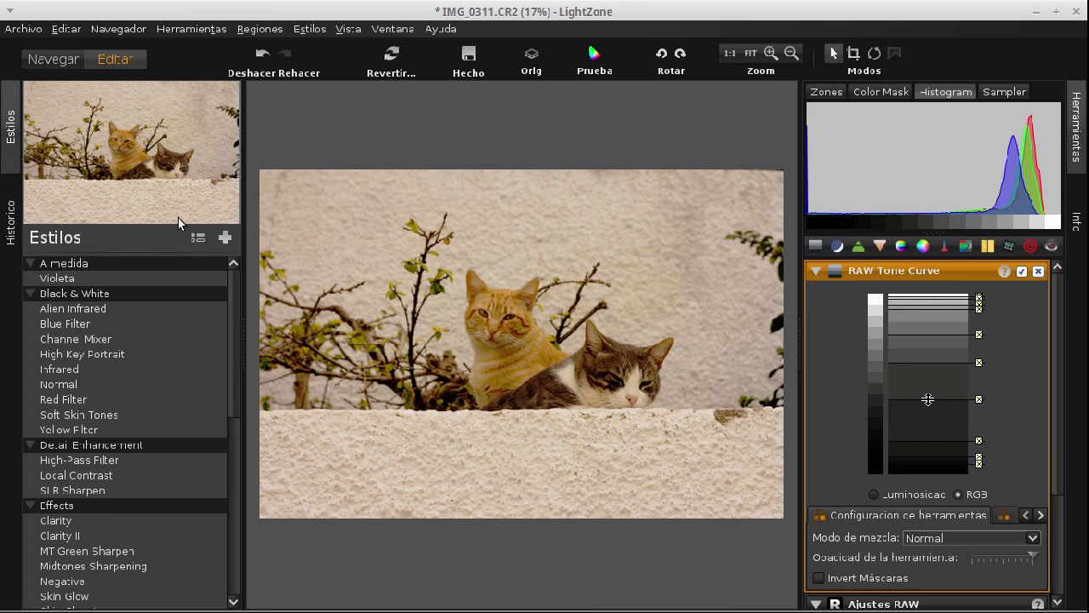
# - Save the RAW Tone Curve and Ajustes RAW settings as style Numero de Estilo 1 in the A medida folder
pyautogui.click(226, 242)
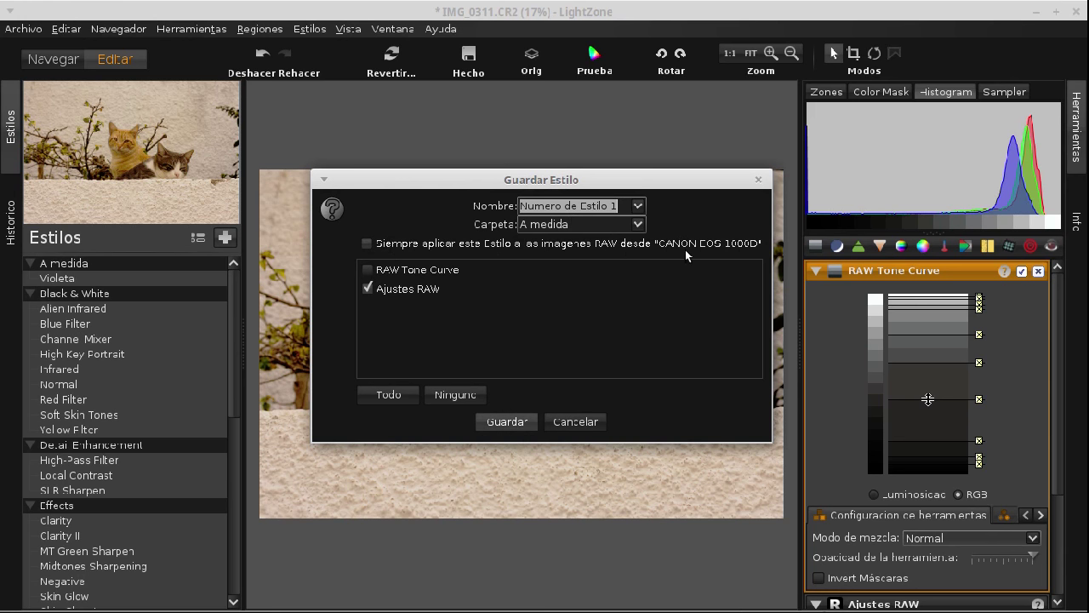
pyautogui.click(367, 269)
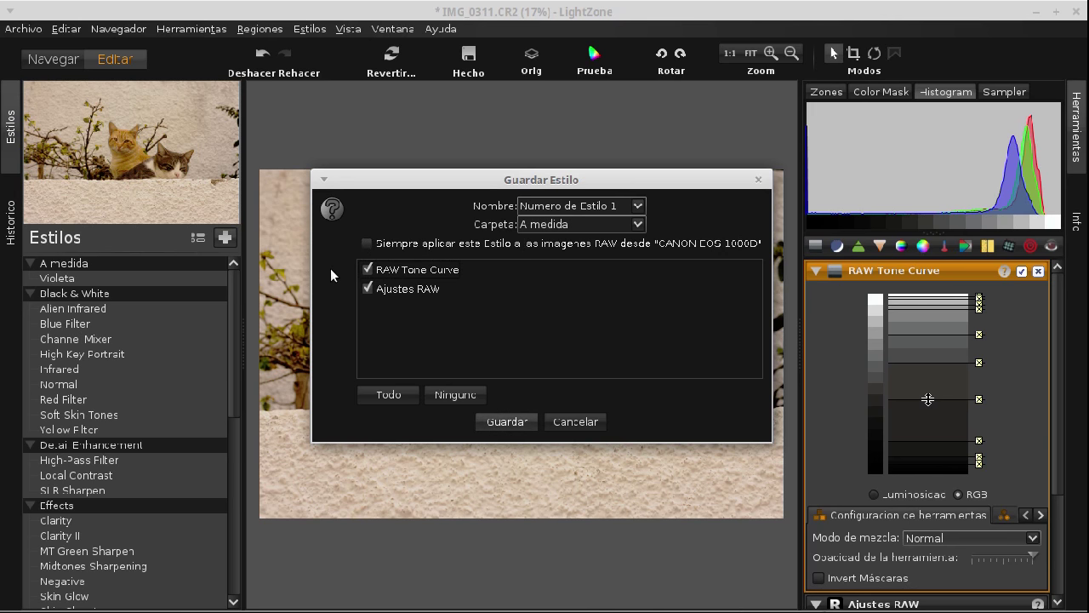
pyautogui.click(507, 422)
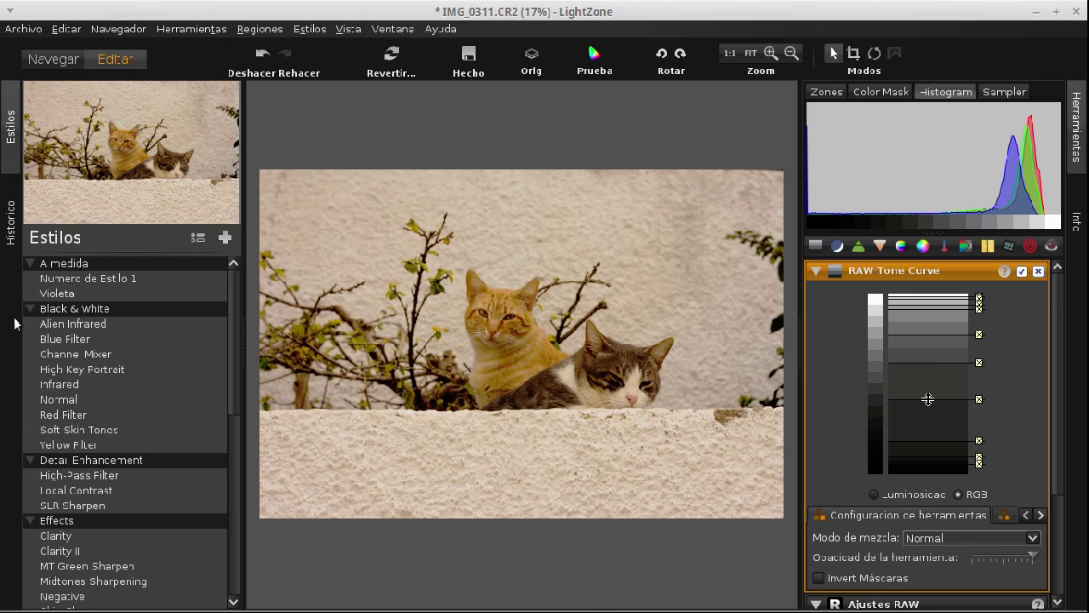
# - Delete the custom style Numero de Estilo 1 from the style manager and close the manager
pyautogui.rightClick(100, 279)
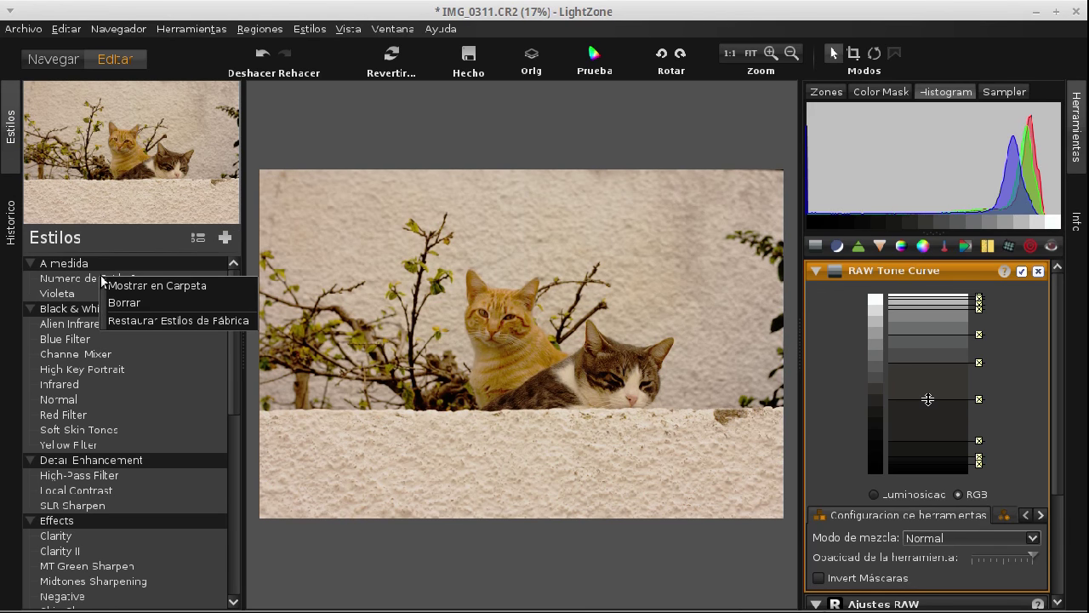
pyautogui.press('Escape')
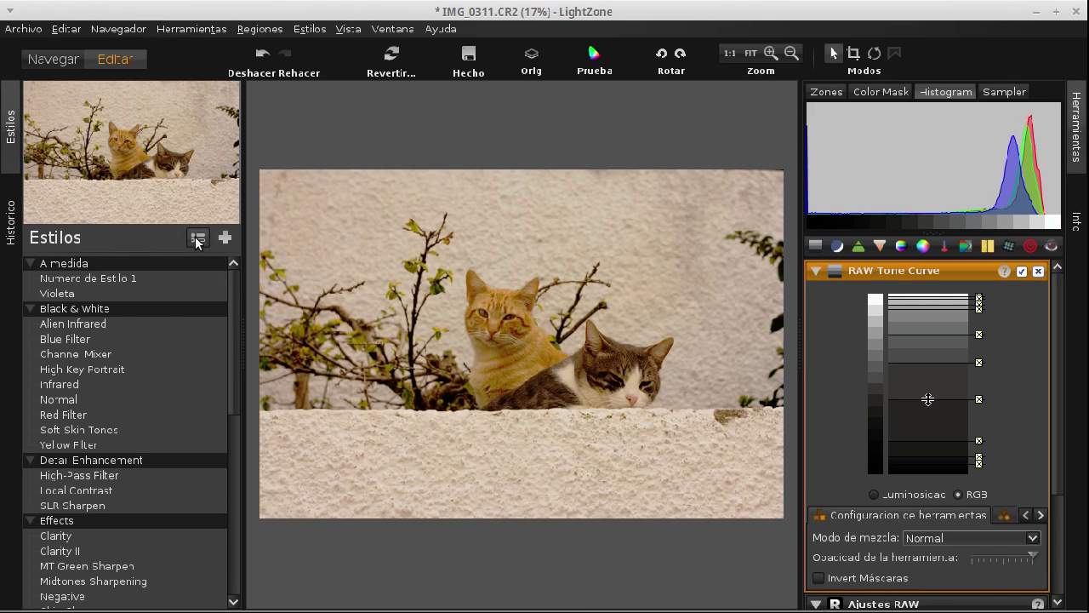
pyautogui.click(197, 238)
pyautogui.click(530, 247)
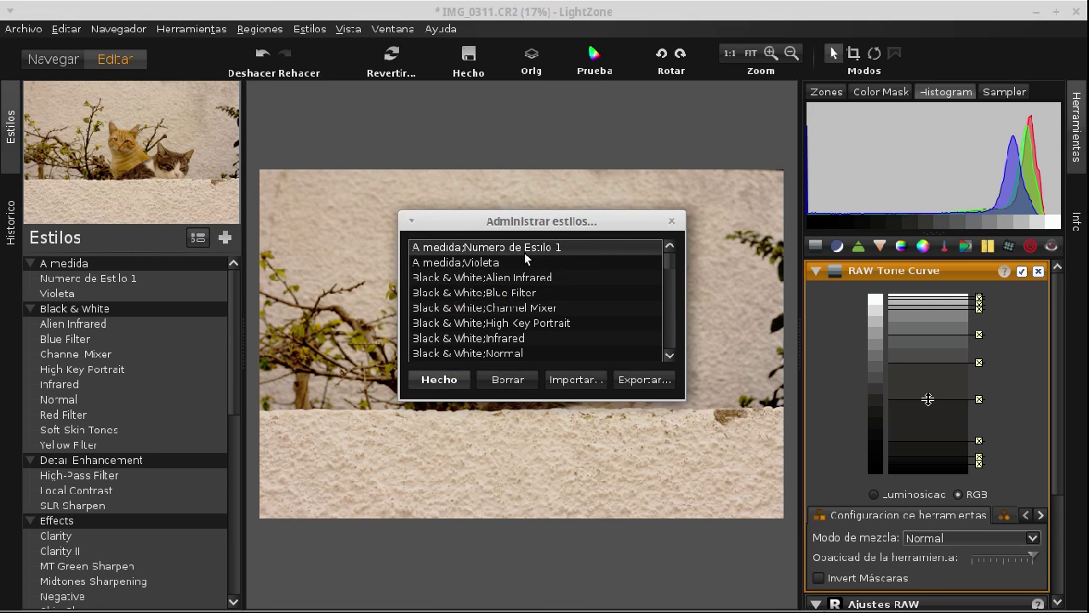
pyautogui.click(508, 380)
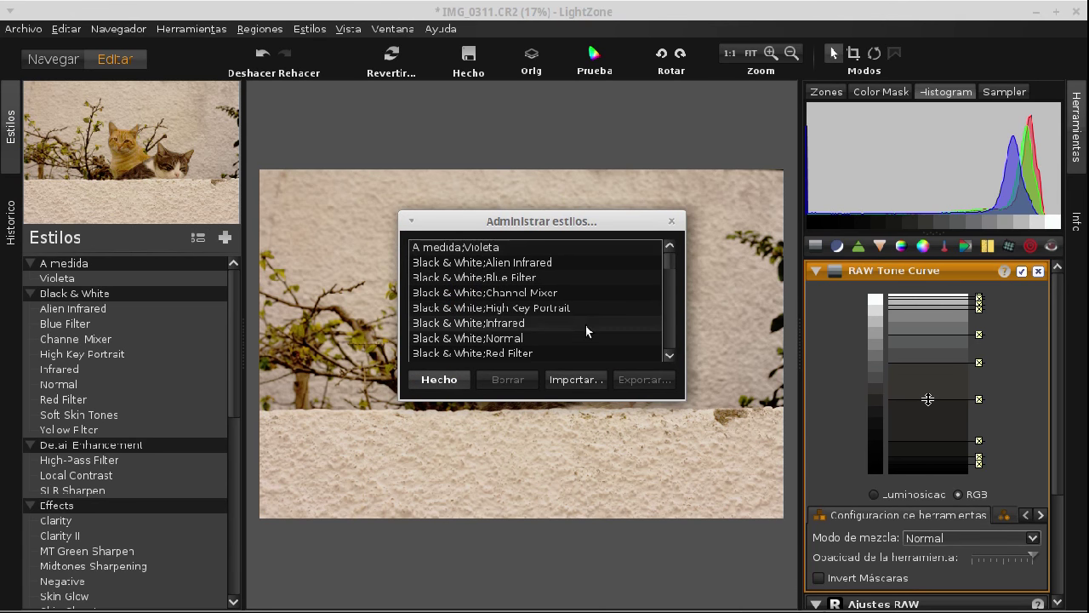
pyautogui.click(672, 221)
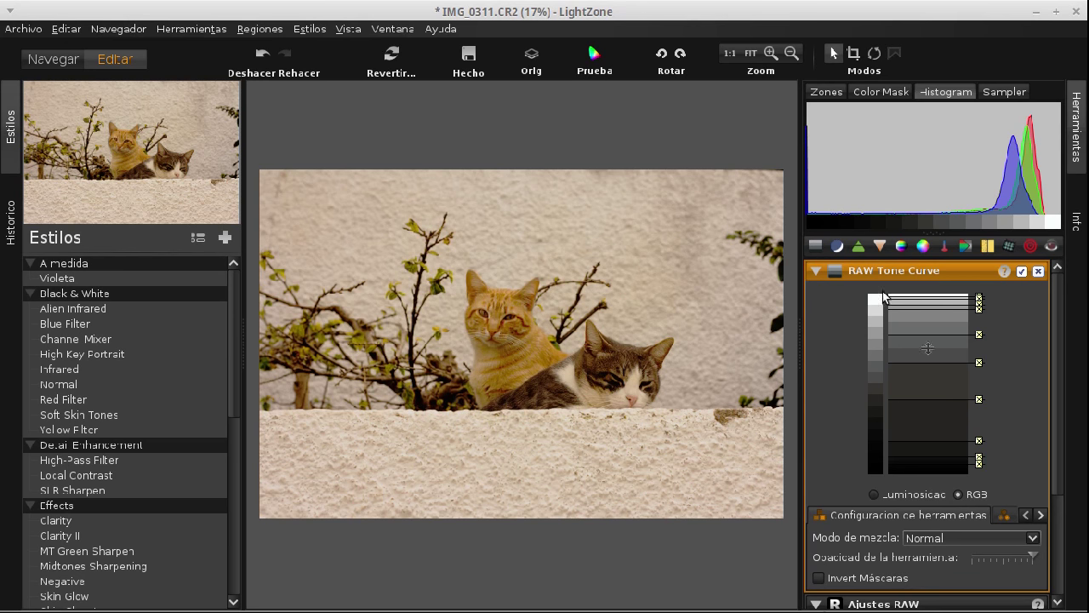
# - Add a Mapa de Zonas tool above the RAW Tone Curve and collapse all the tools in the stack
pyautogui.click(816, 270)
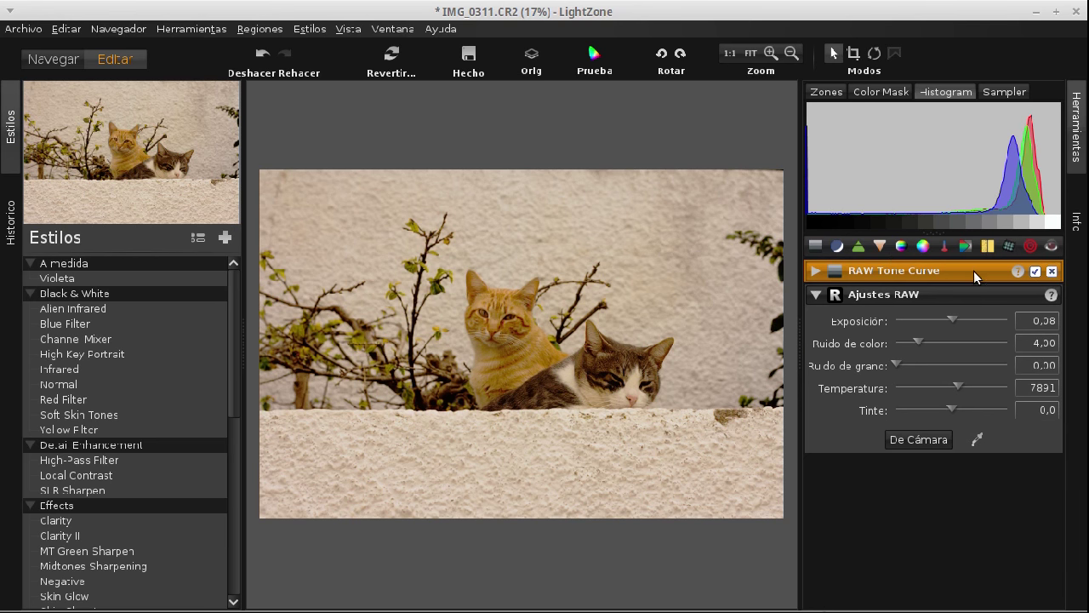
pyautogui.click(815, 246)
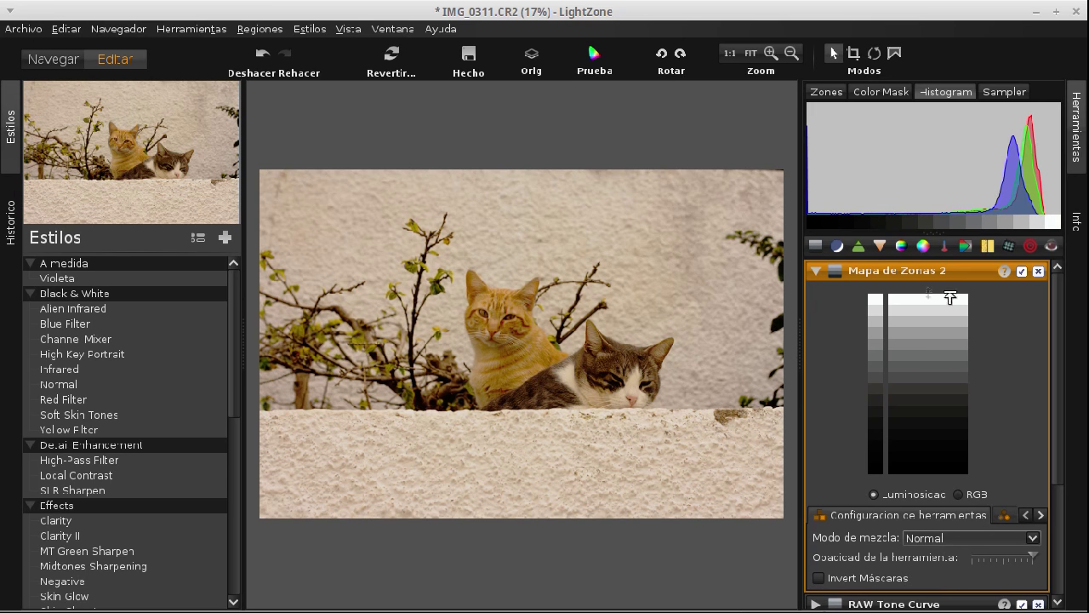
pyautogui.click(816, 271)
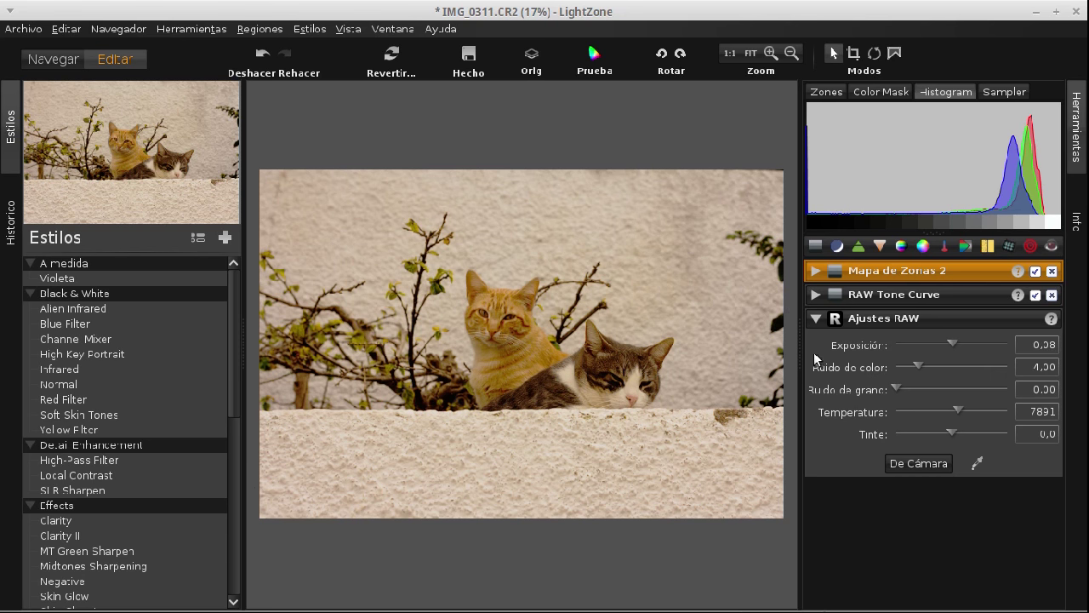
pyautogui.click(814, 321)
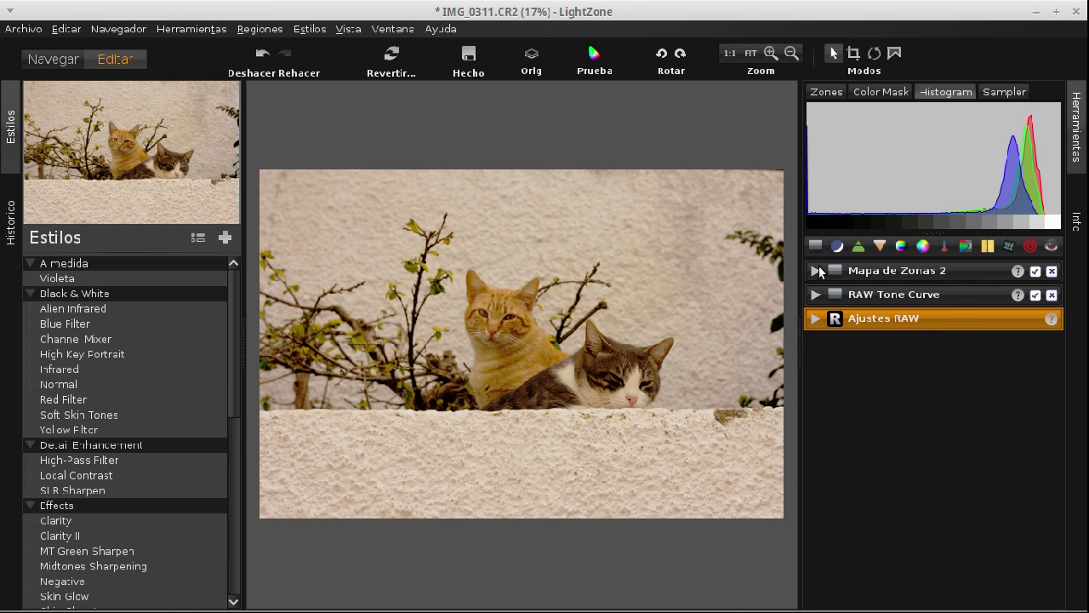